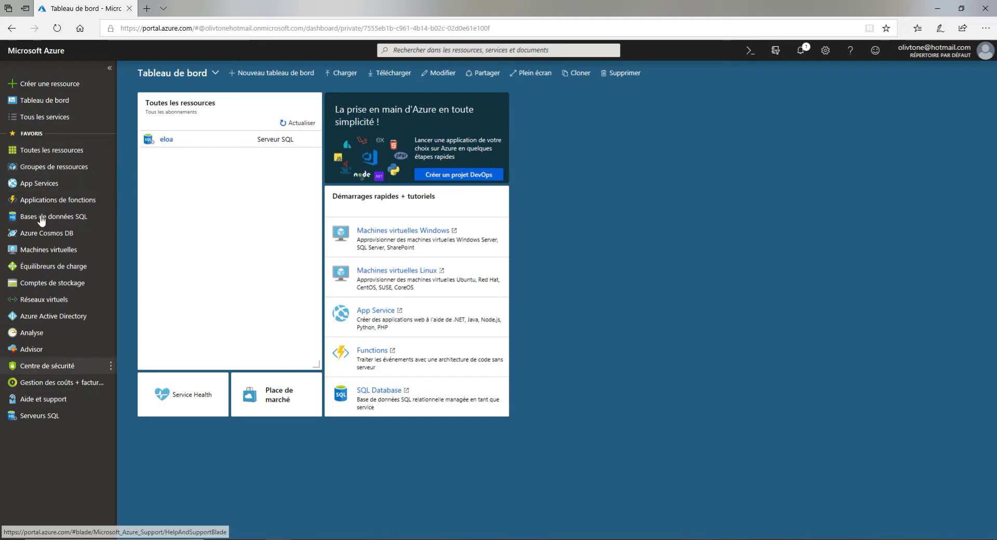
Open the full Azure services list and scroll down to Bases de données
left_click(52, 117)
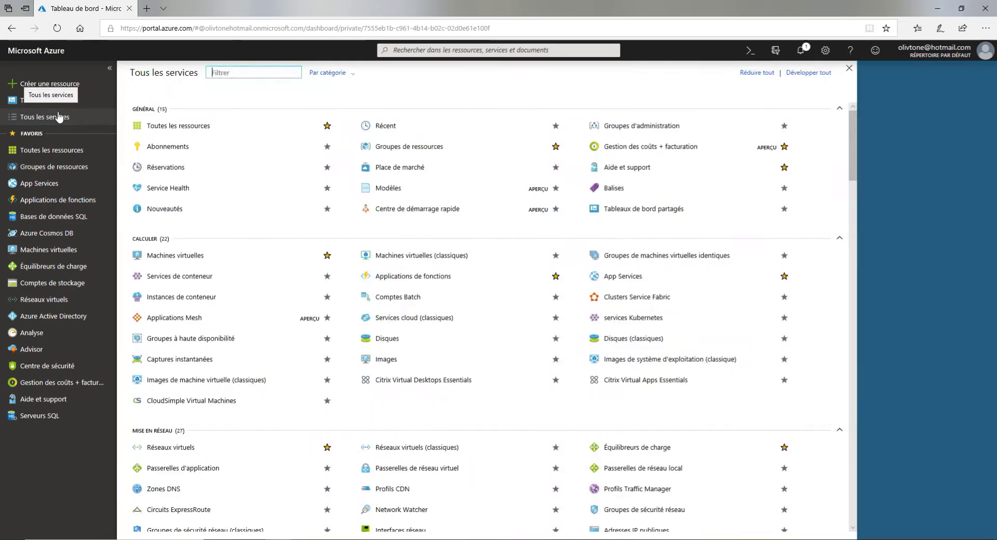
left_click(59, 117)
left_click(59, 117)
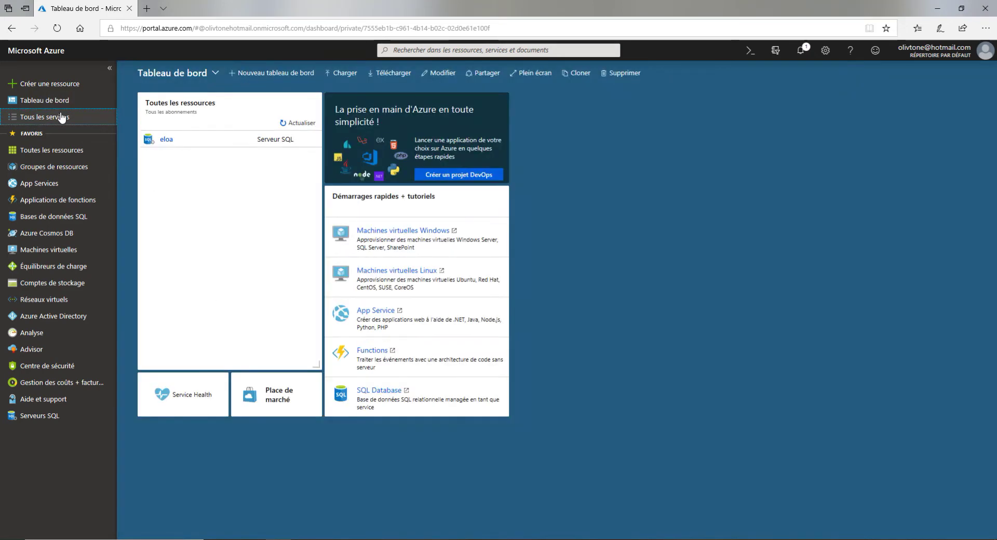
scroll(468, 341, "down", 6)
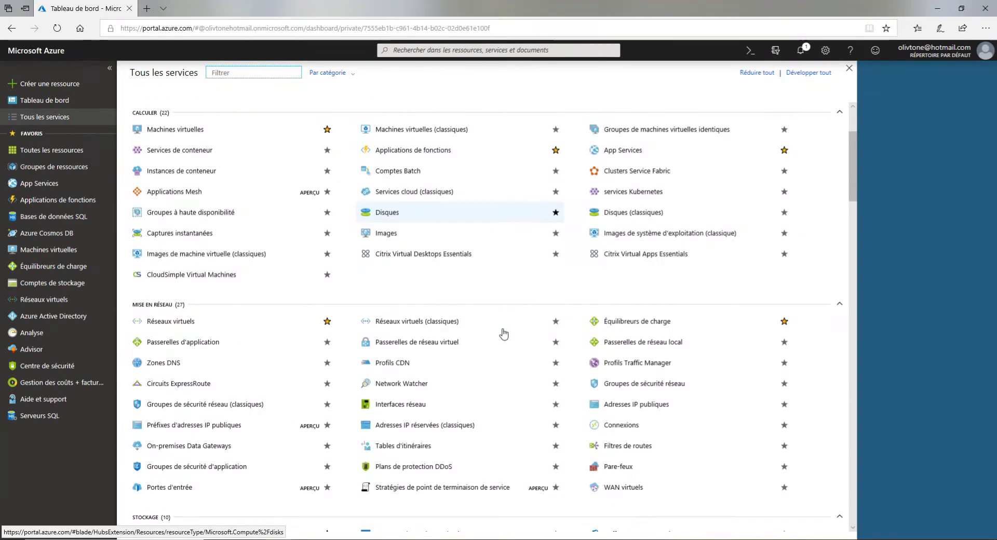
scroll(589, 307, "down", 2)
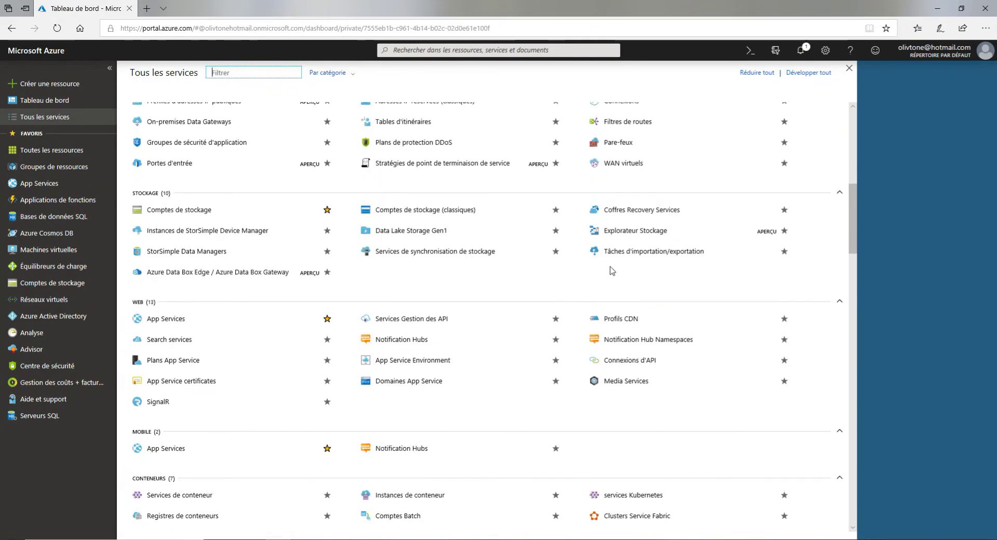
scroll(661, 363, "down", 4)
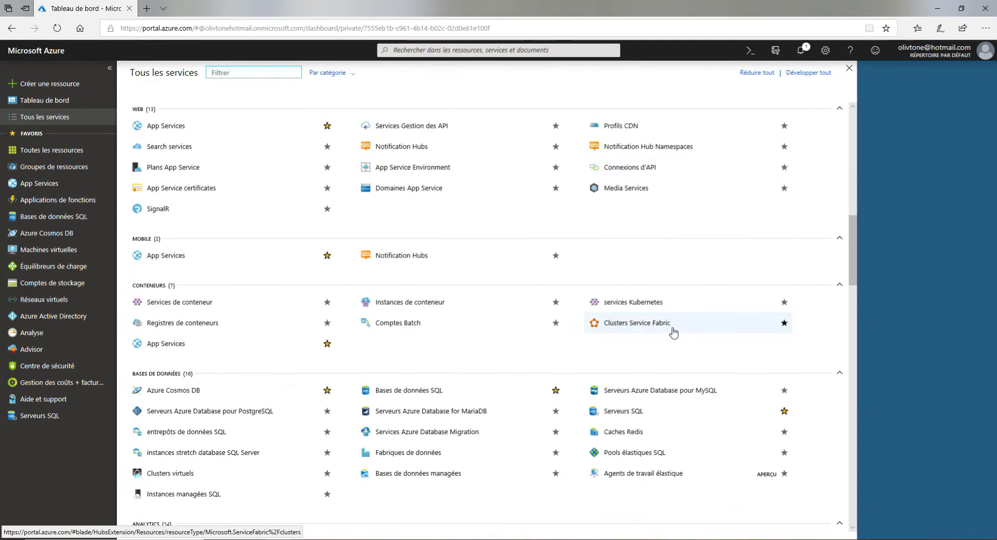
scroll(673, 332, "down", 1)
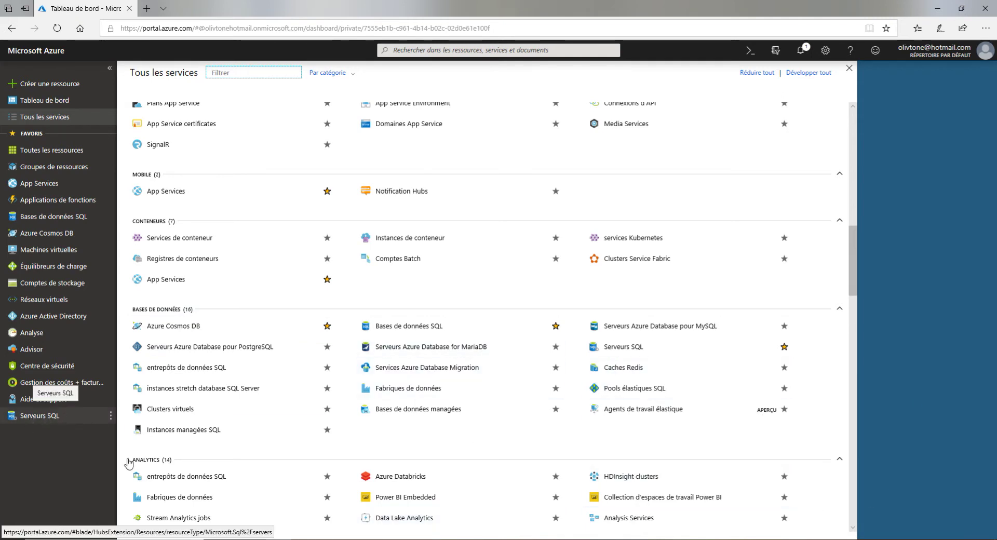
Star and unstar Caches Redis, then go to Serveurs SQL and start a new server
left_click(784, 368)
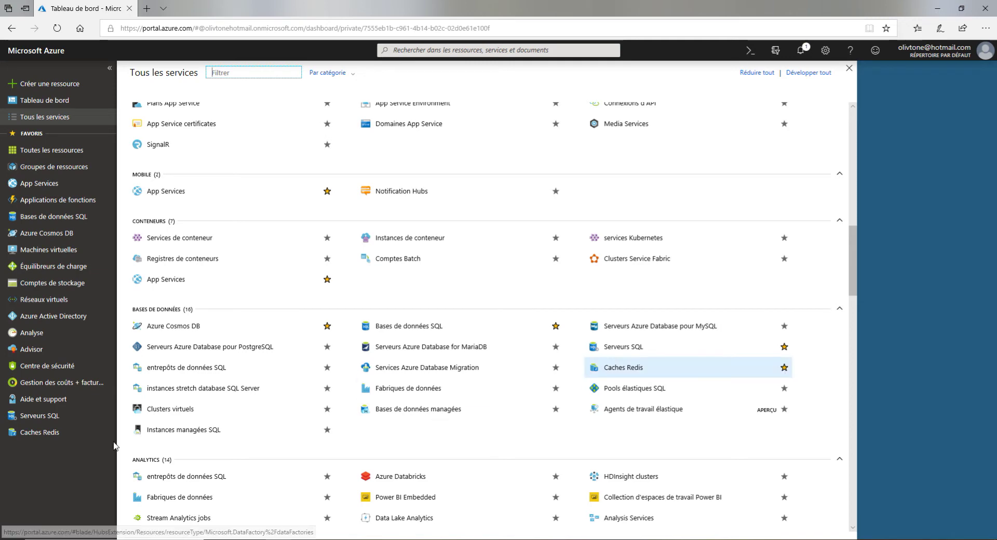
left_click(784, 367)
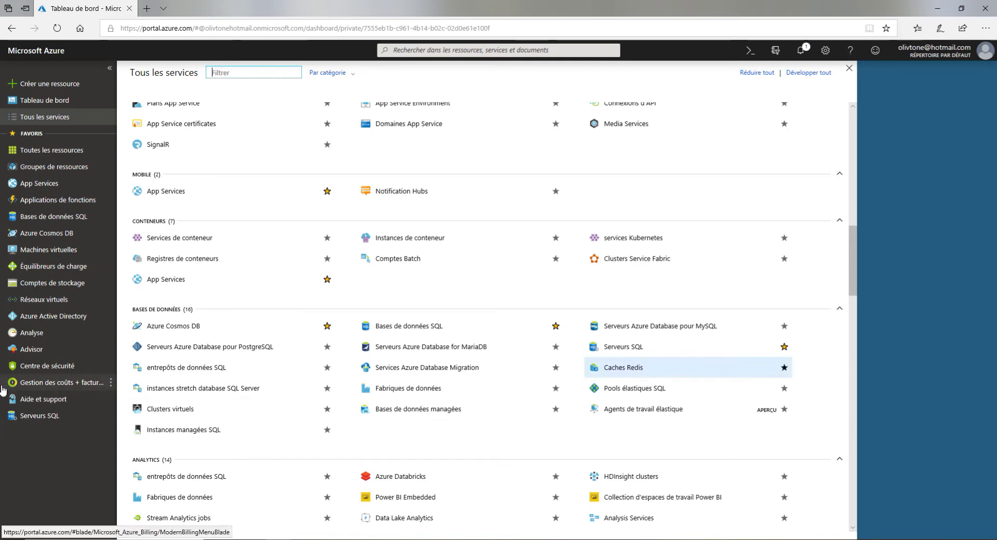
left_click(41, 417)
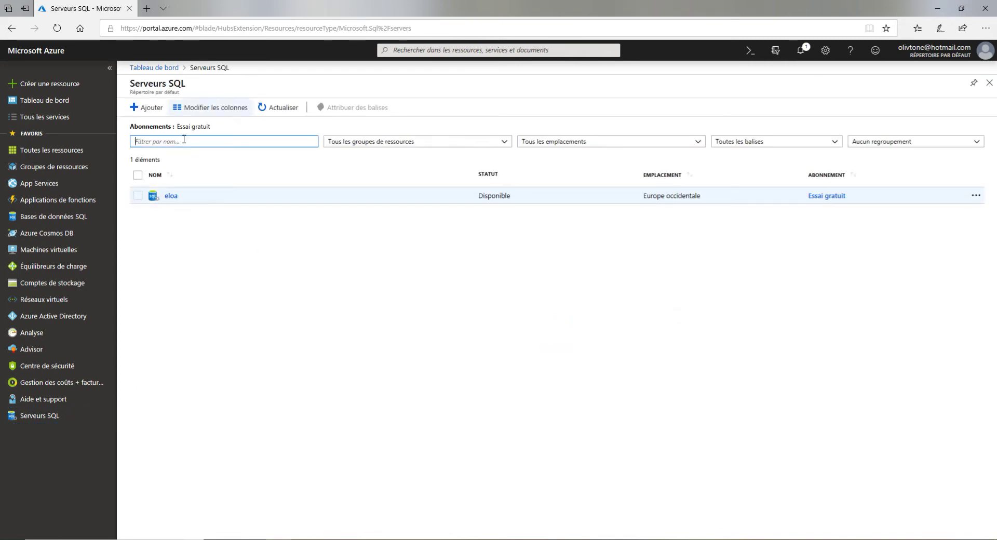
left_click(147, 110)
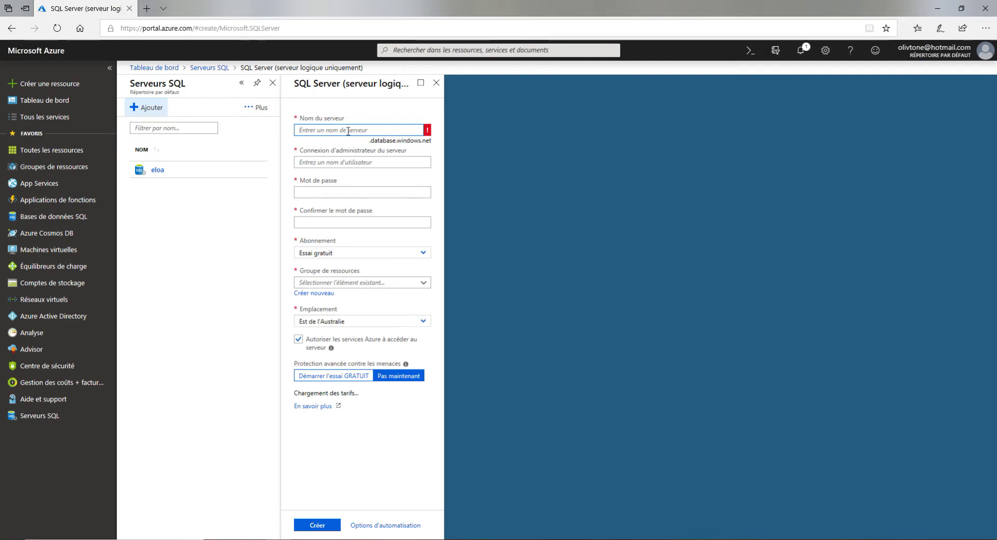
Enter TESTAZURE as the server name and fill in the administrator login
type("TEST")
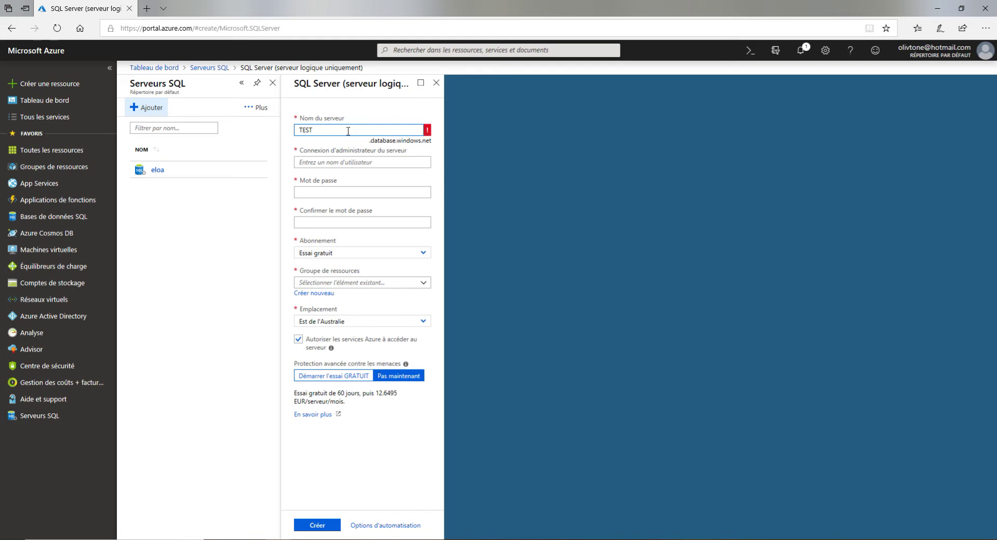
type("E")
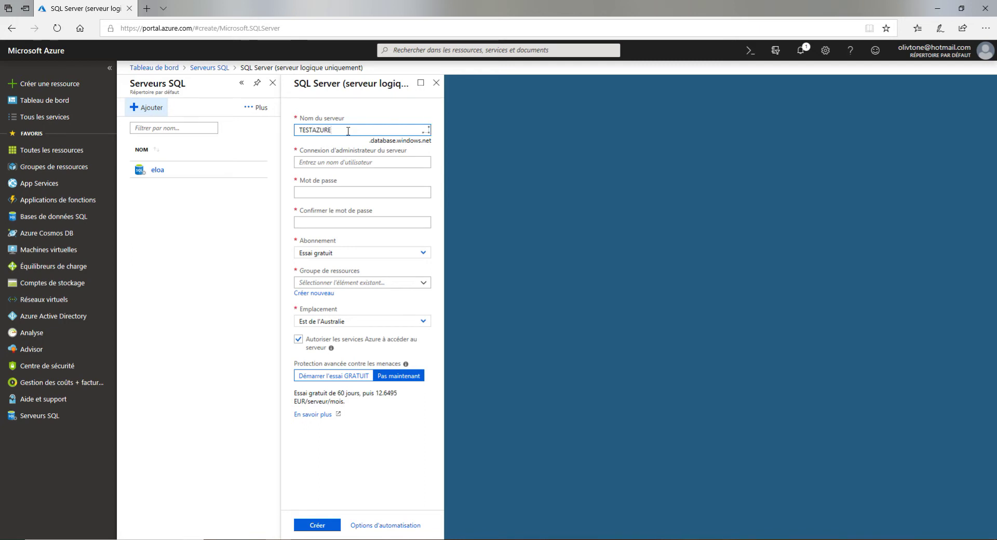
left_click(328, 162)
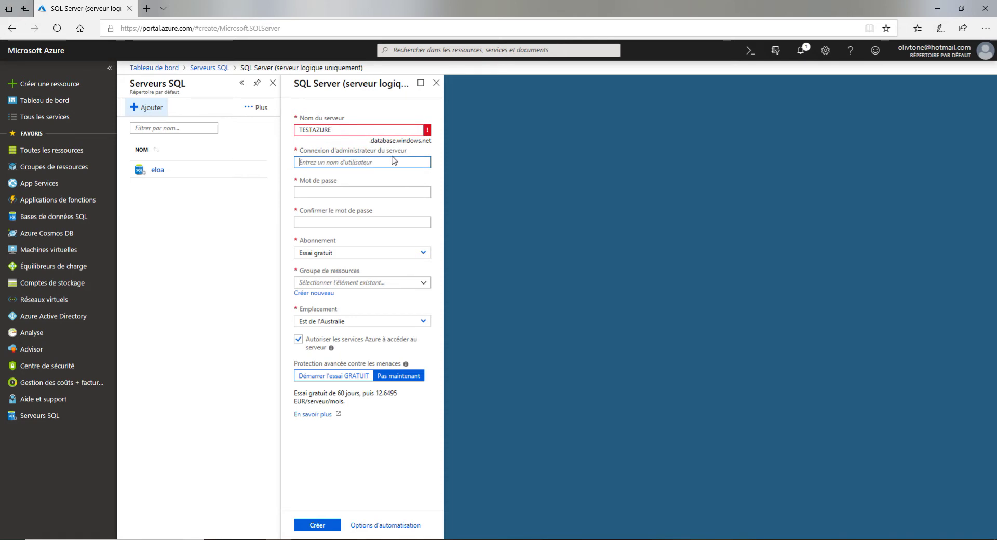
type("ol")
key("BackSpace")
key("BackSpace")
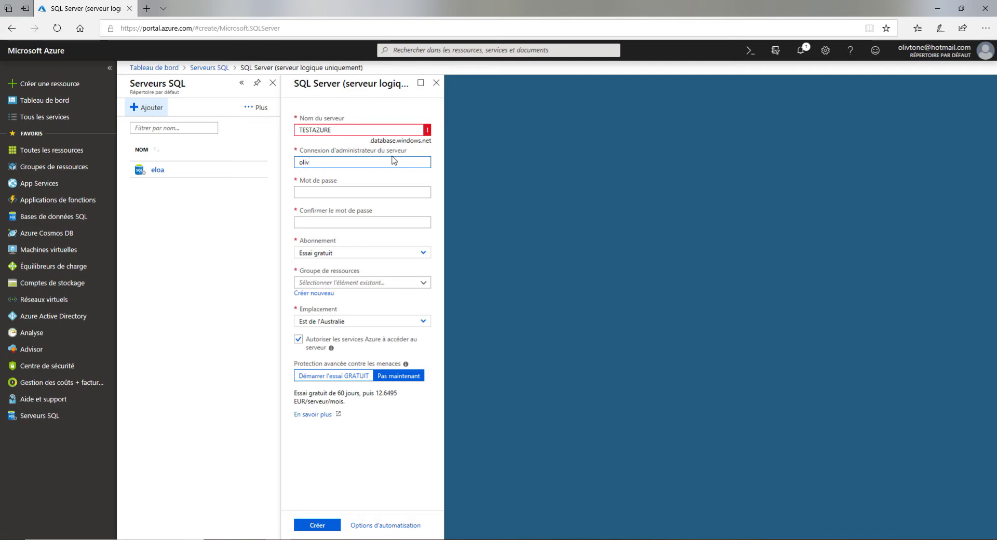
key("Tab")
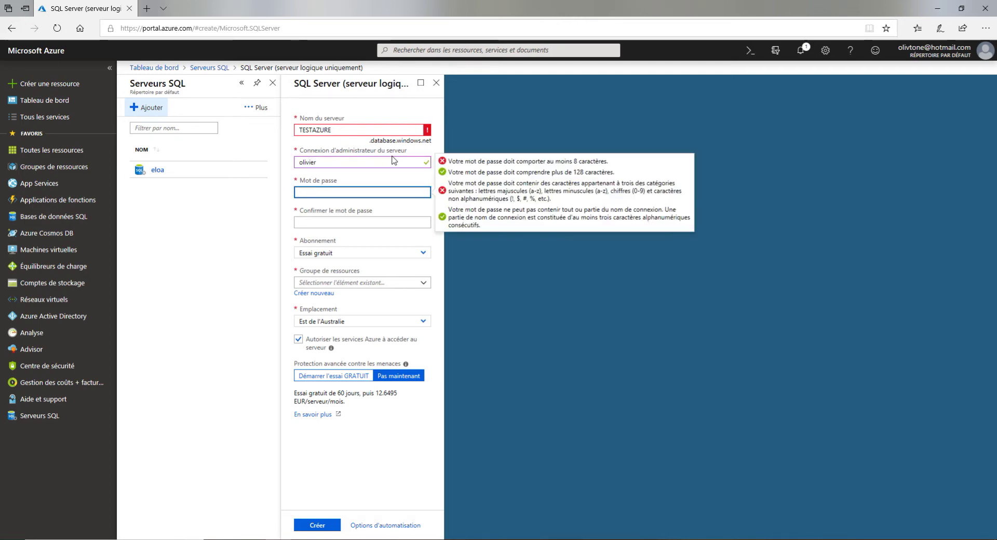
Enter the administrator password and its confirmation
type("a")
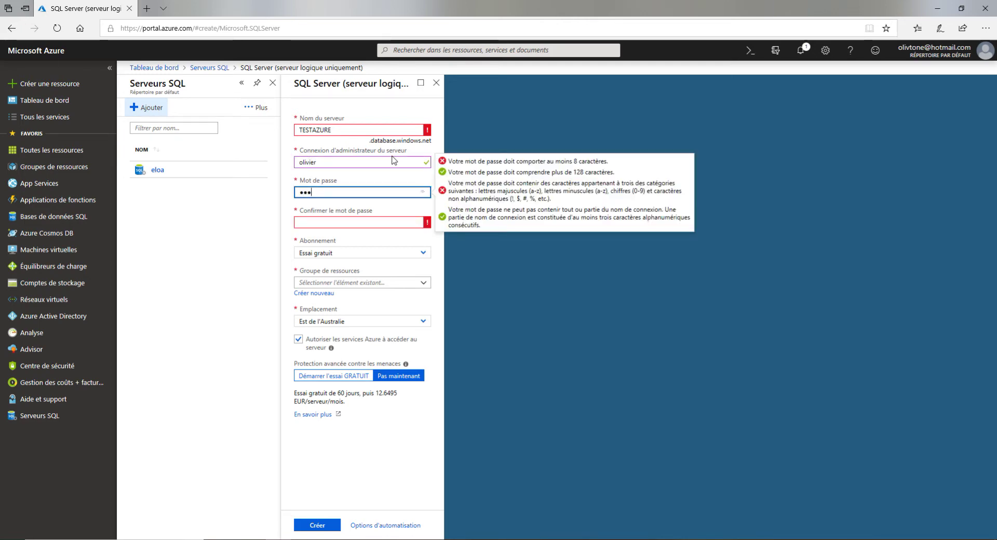
type("123")
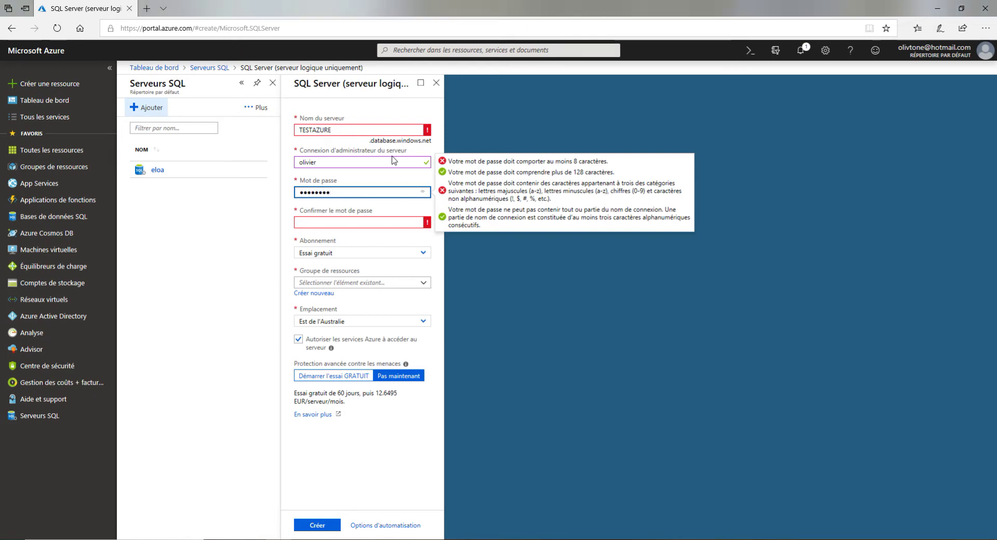
type("4567")
key("Tab")
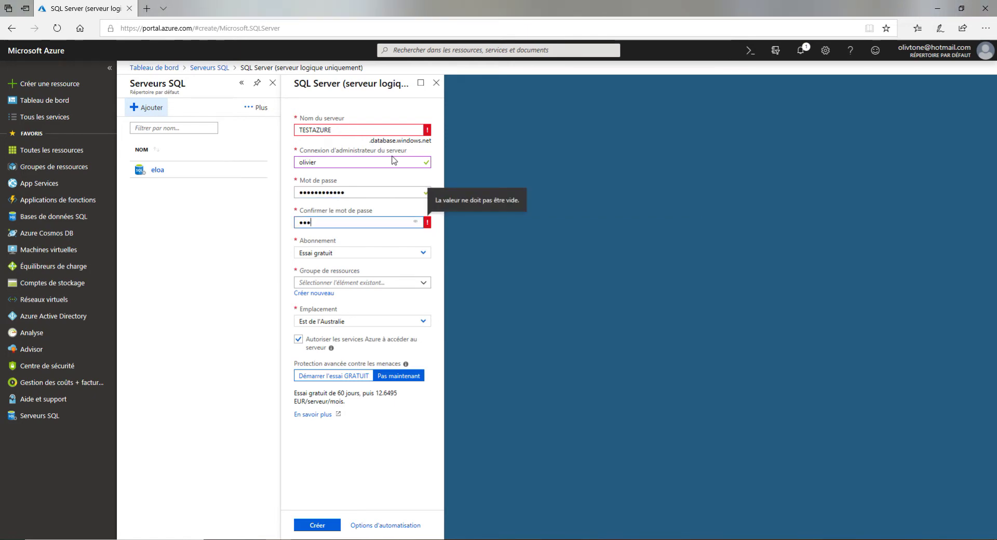
type("azure1234567")
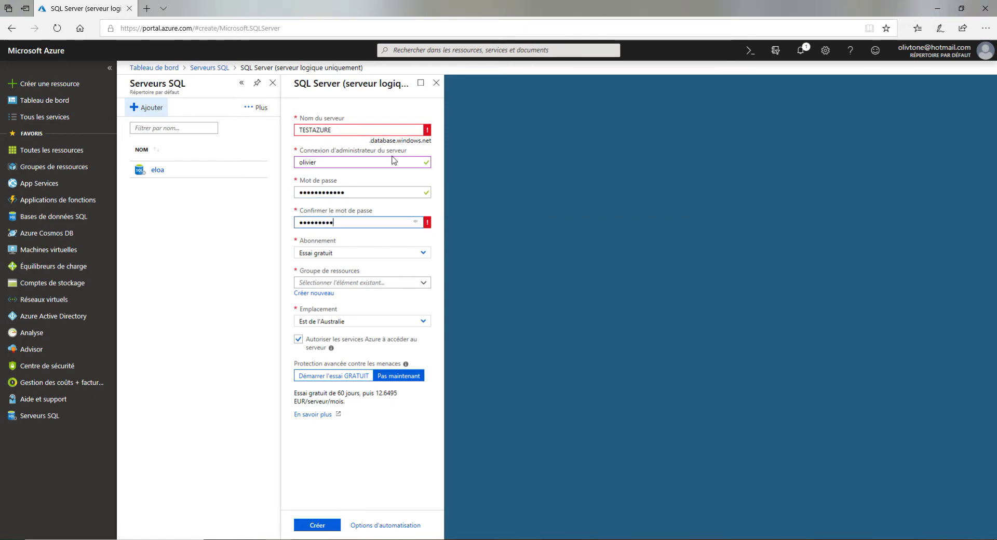
key("Tab")
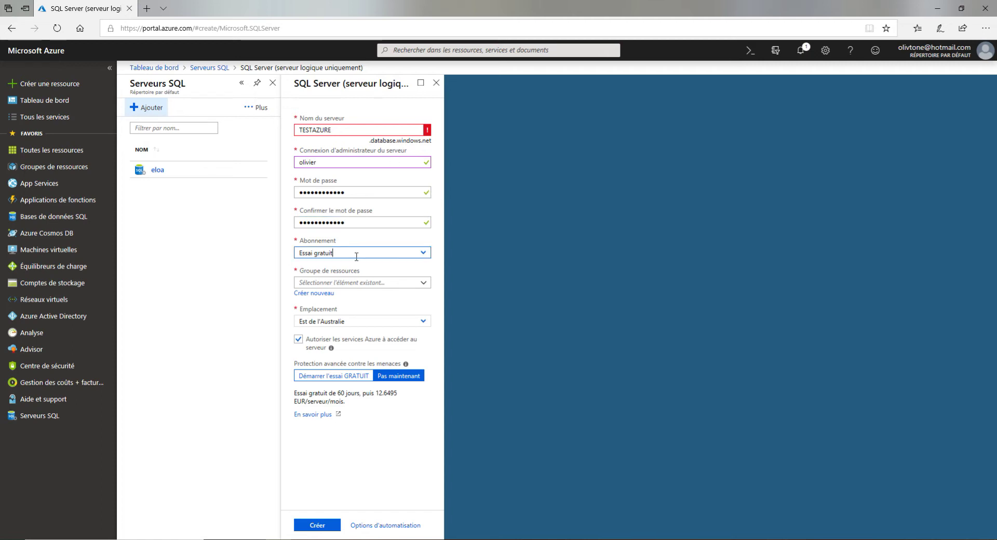
Replace the server name with lowercase testazure and re-enter matching passwords in both fields
left_click(349, 129)
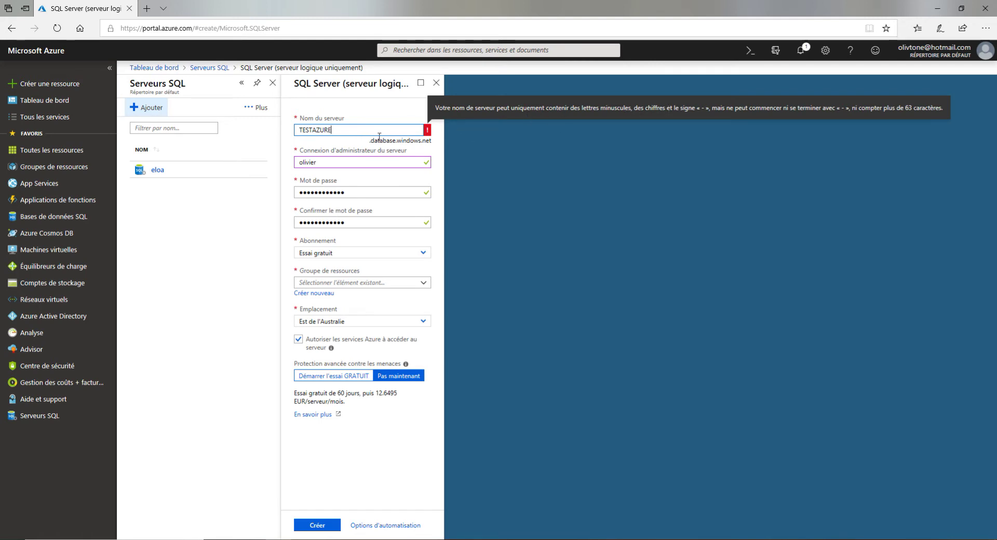
double_click(310, 130)
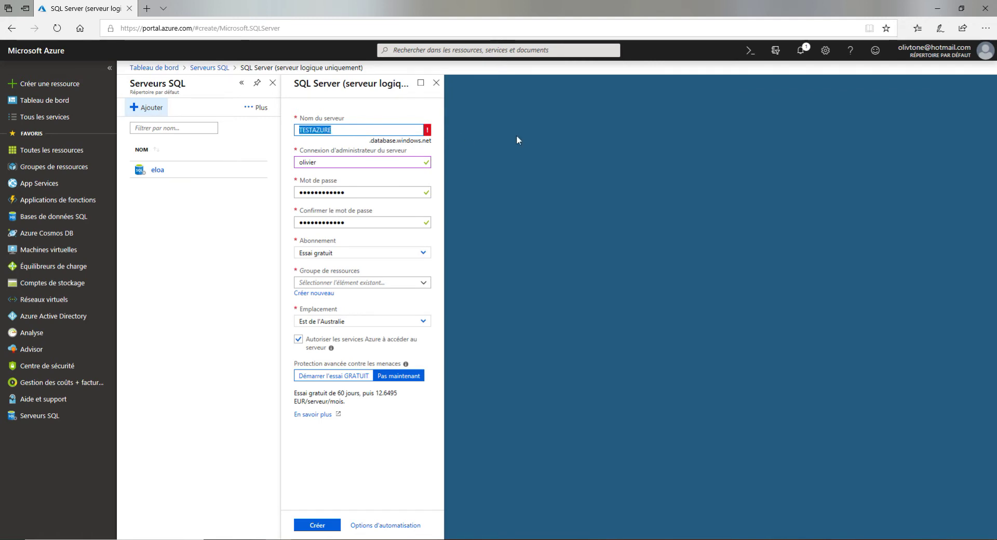
type("test")
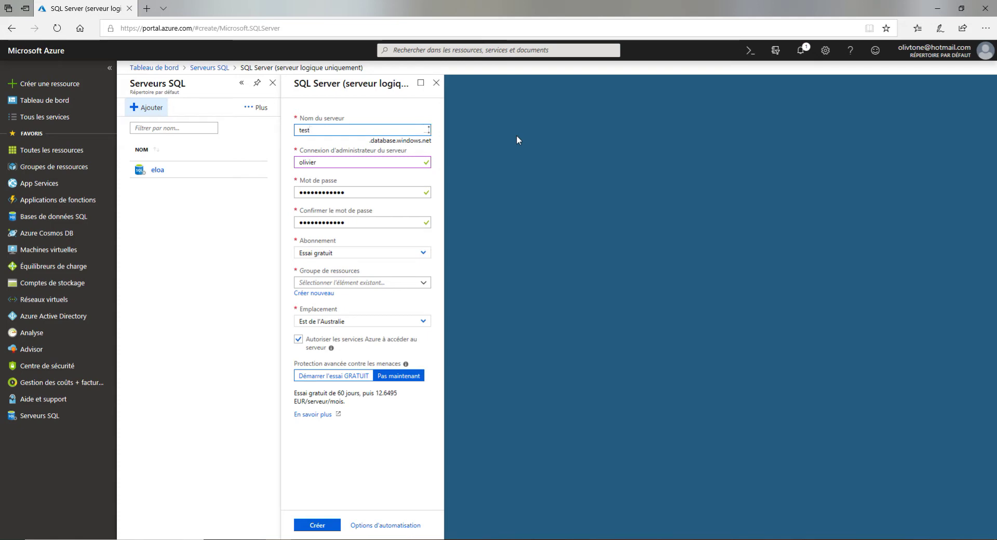
type("azure")
left_click(350, 193)
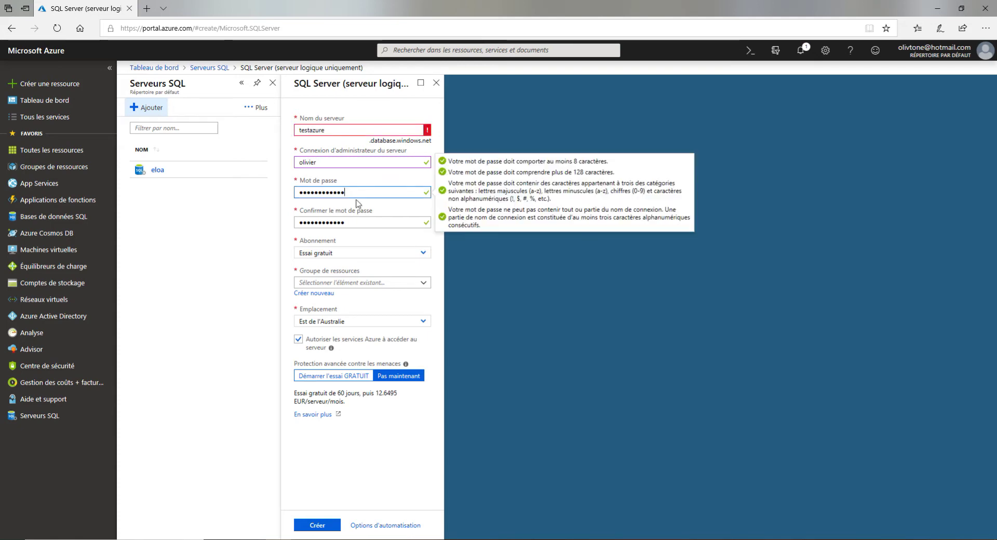
left_click(356, 221)
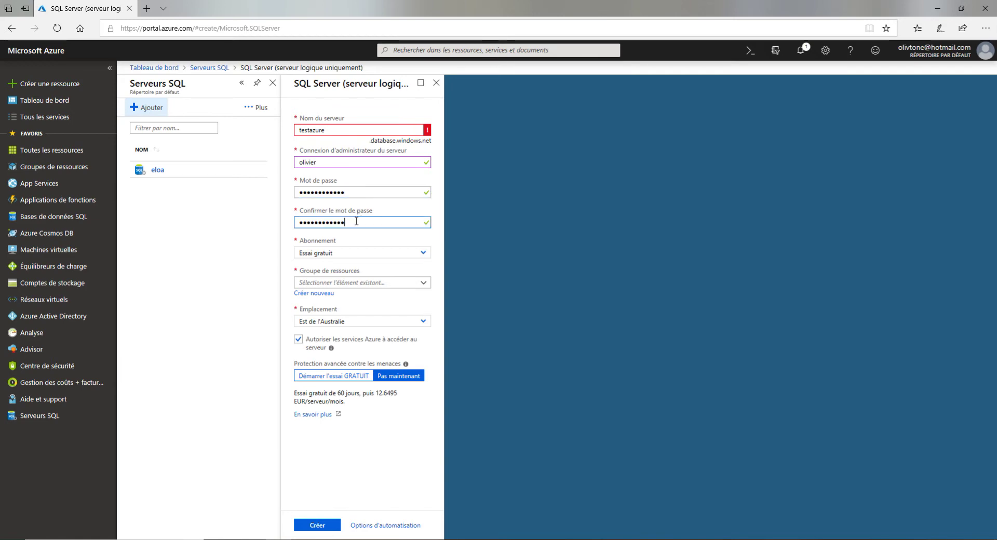
left_click(344, 255)
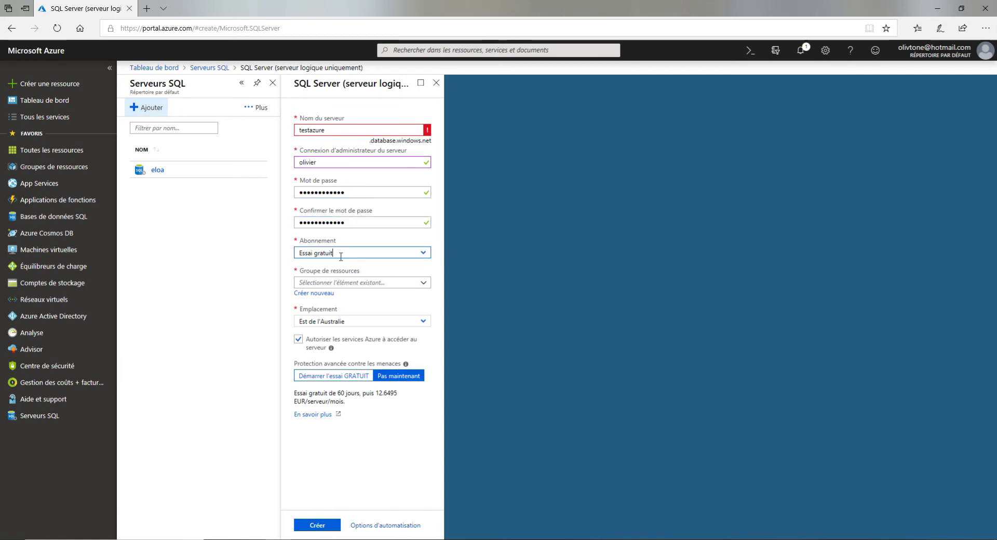
Keep the Essai gratuit subscription, and choose resource group ELOA and location Europe occidentale
left_click(425, 260)
left_click(388, 268)
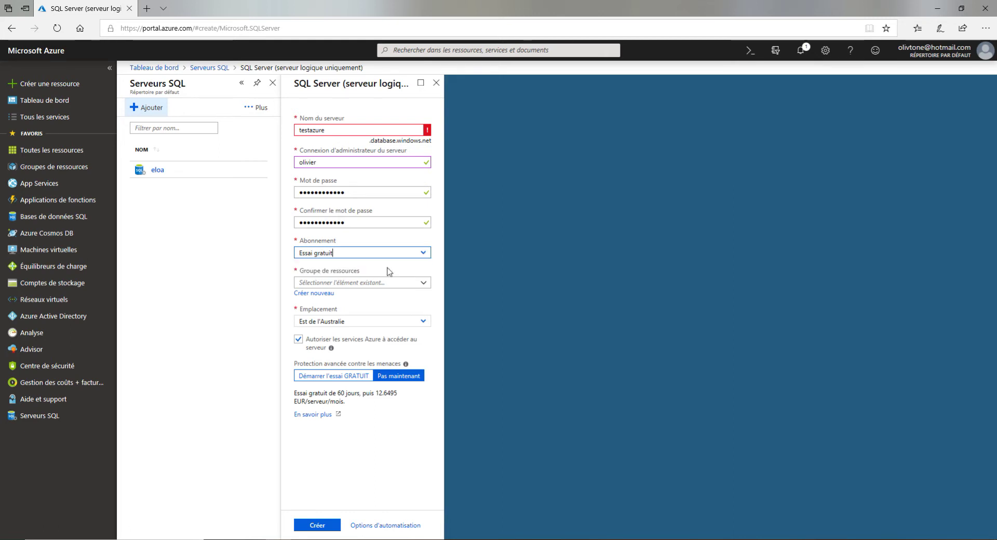
left_click(345, 282)
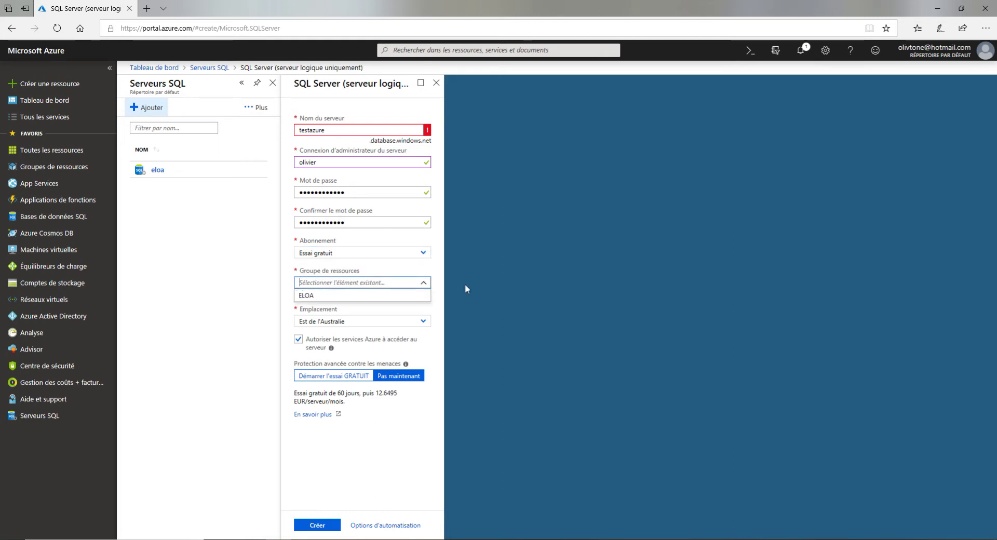
left_click(326, 295)
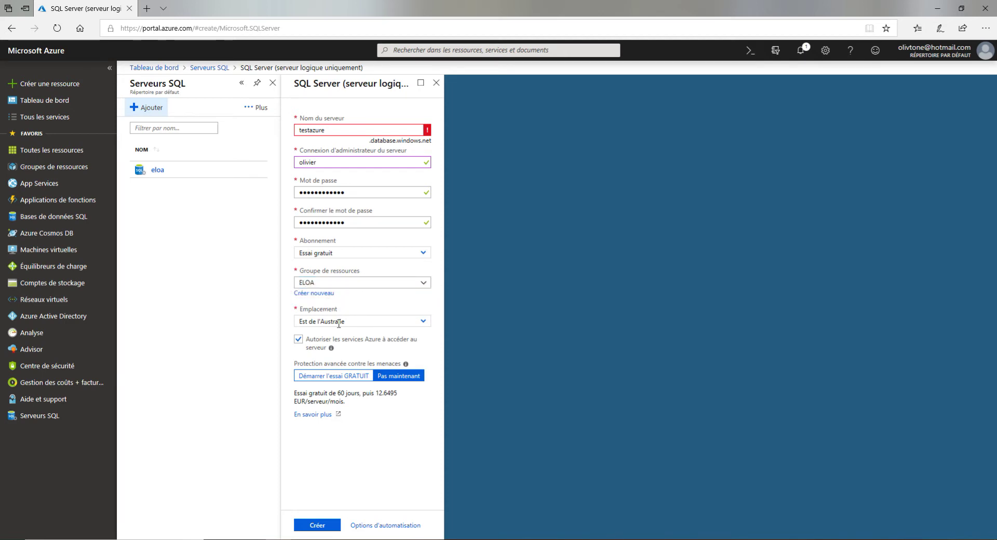
left_click(421, 321)
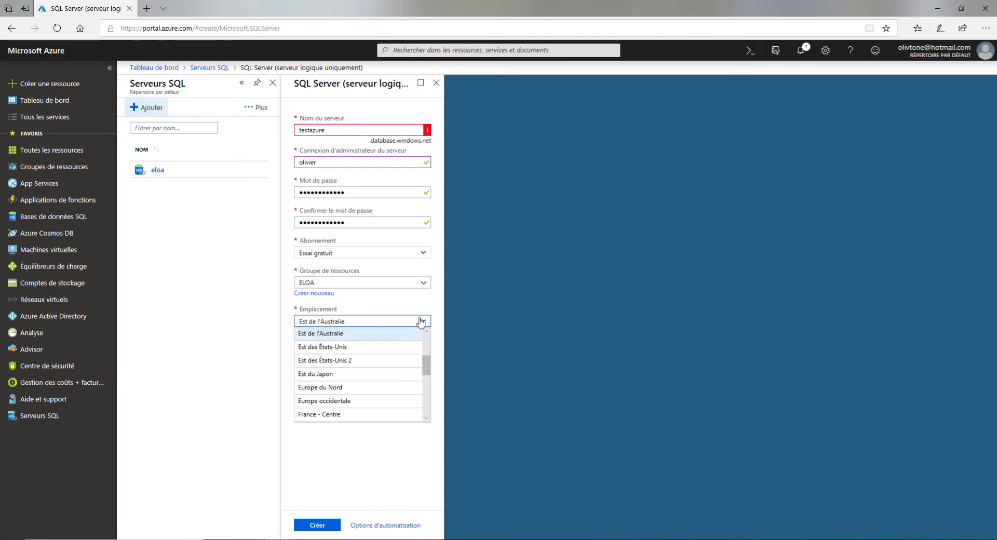
left_click(350, 401)
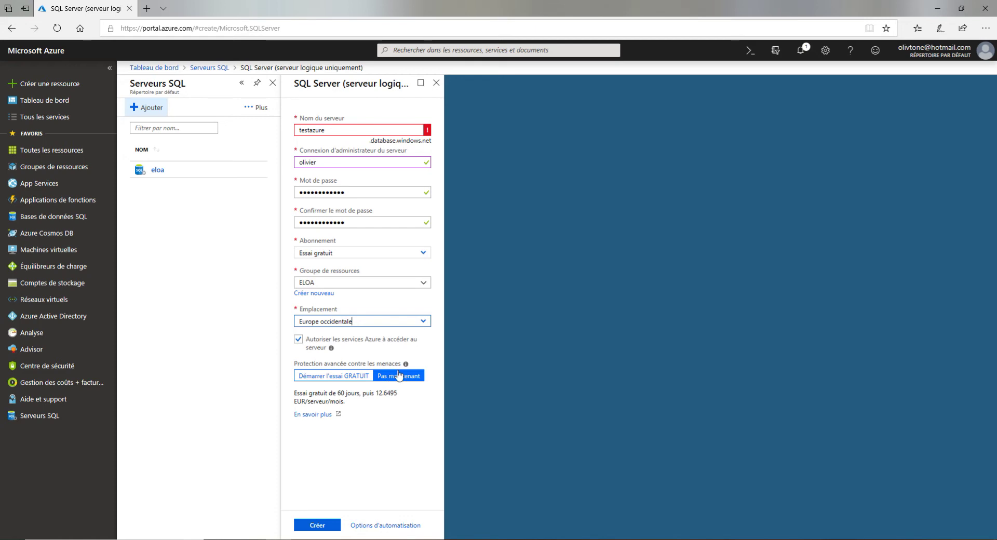
Highlight the free-trial pricing note's monthly price of 12.6495 EUR
triple_click(312, 393)
left_click(368, 396)
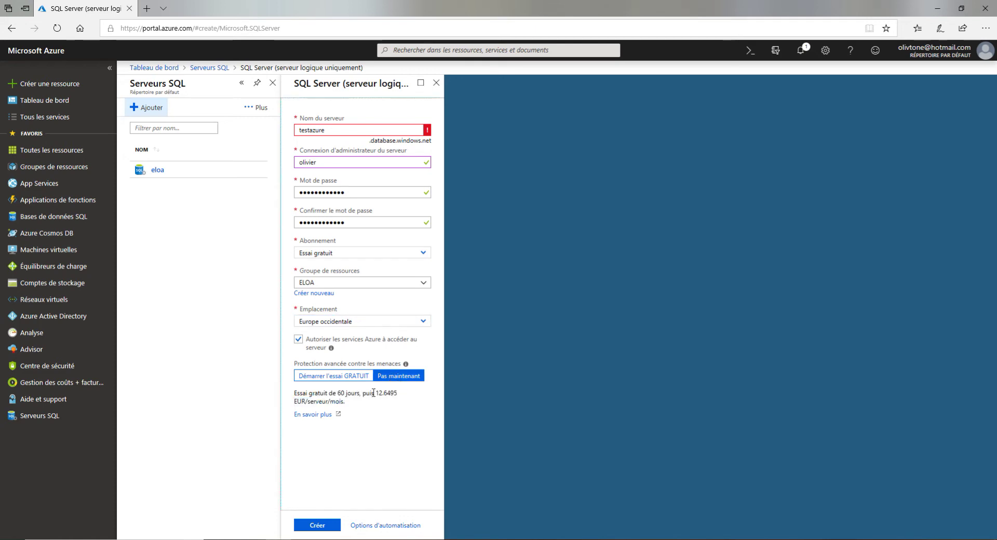
left_click_drag(373, 393, 383, 403)
Try TOTO, toto and then eloa_2 as the server name
left_click(383, 402)
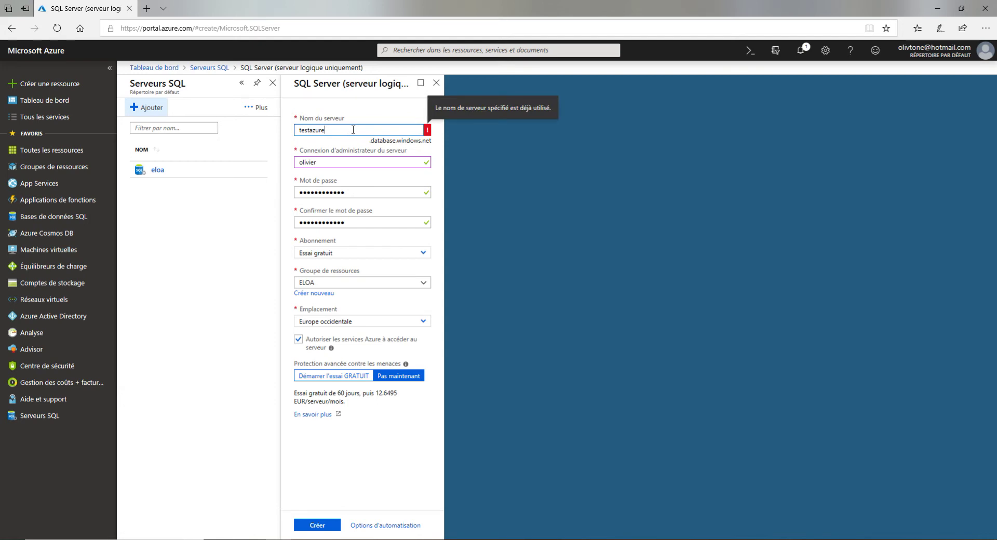
left_click_drag(353, 130, 252, 125)
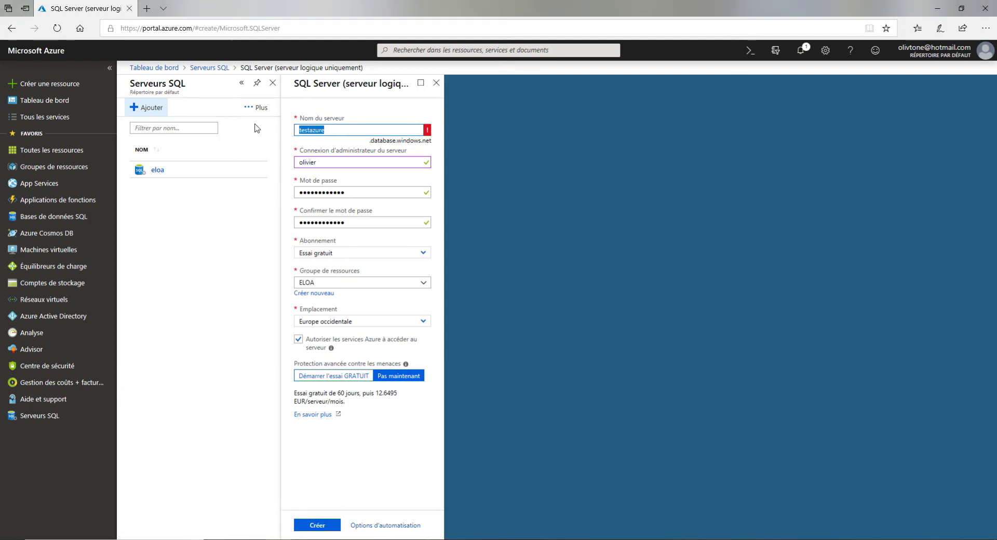
type("TOTO")
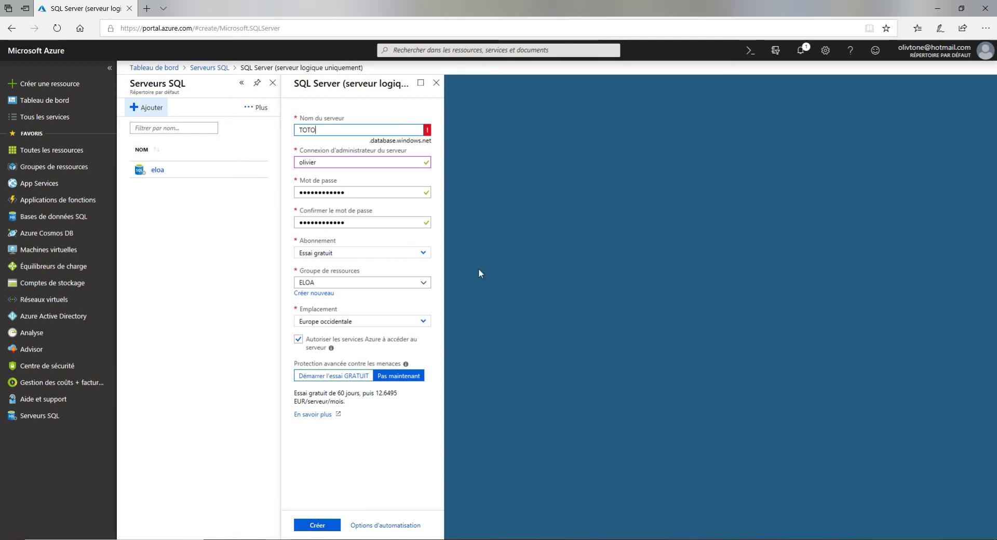
double_click(302, 128)
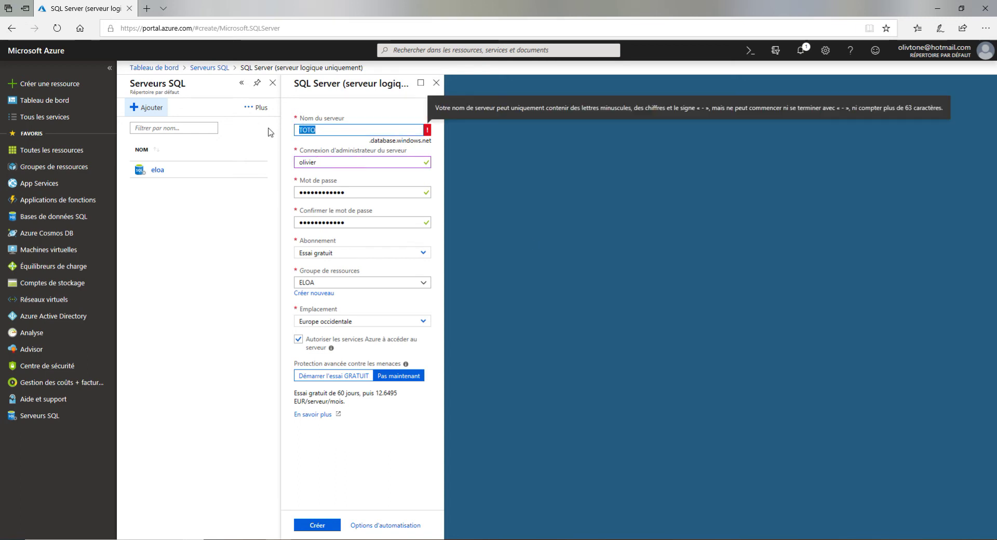
type("toto")
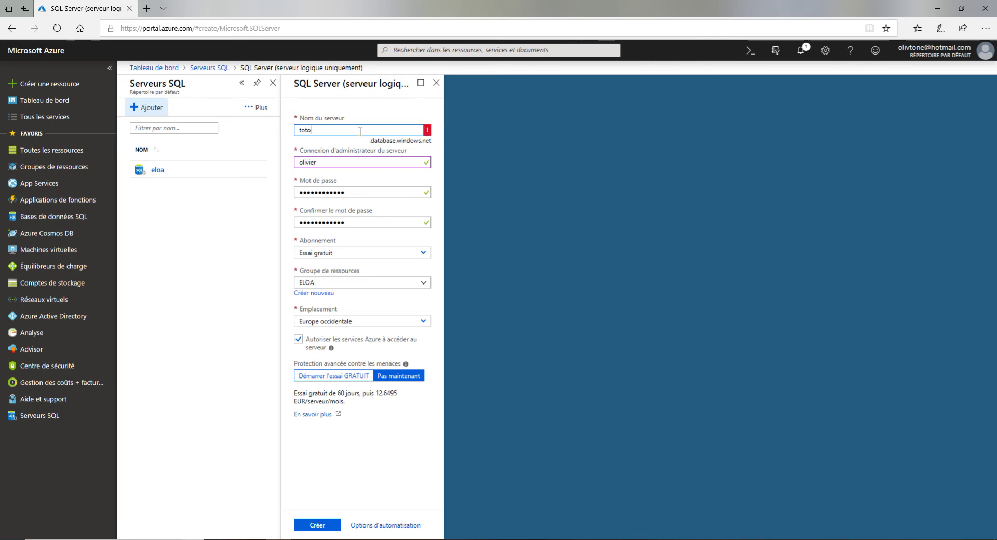
key("ctrl+a")
type("eloa_2")
left_click(516, 206)
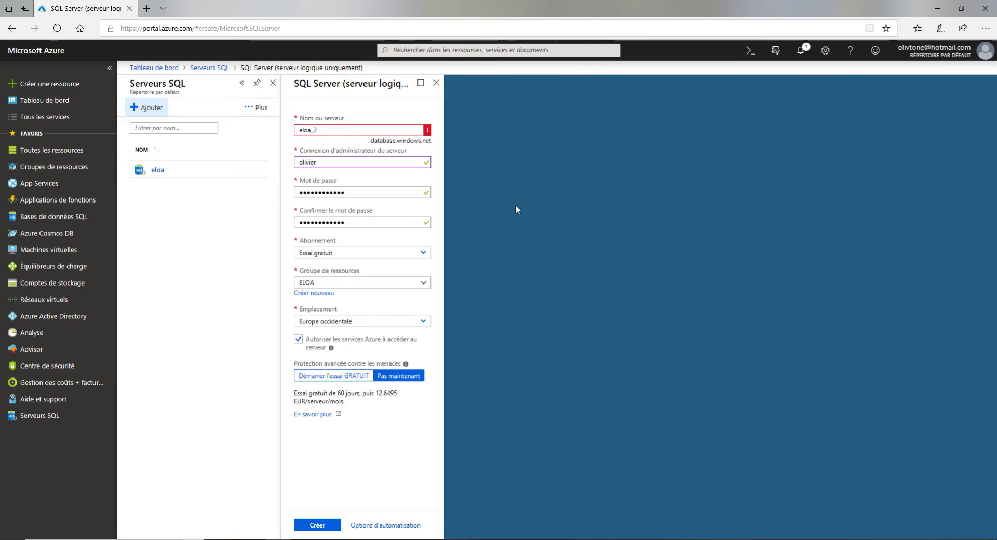
Remove the underscore so the name reads eloa2, then create the server
left_click(328, 131)
key("BackSpace")
type("2")
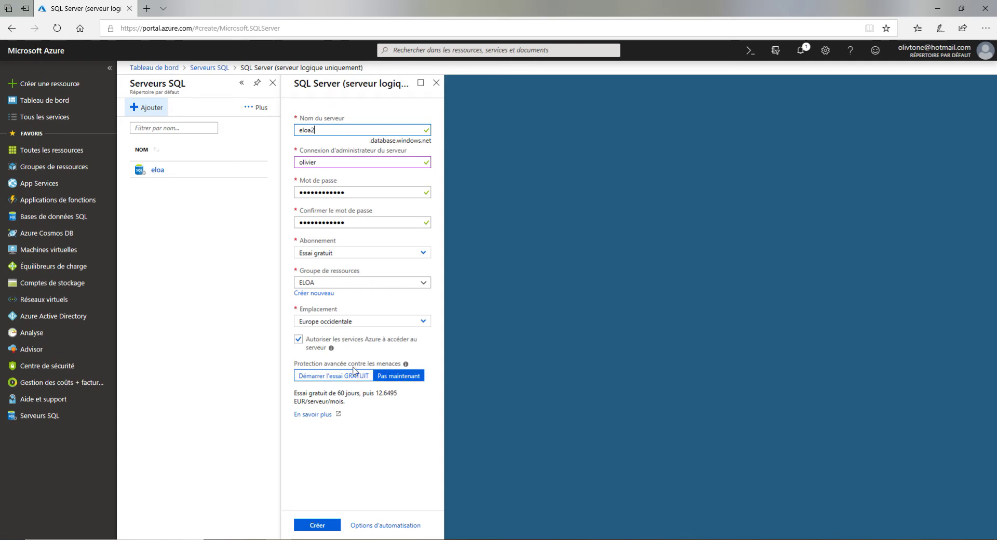
left_click(332, 525)
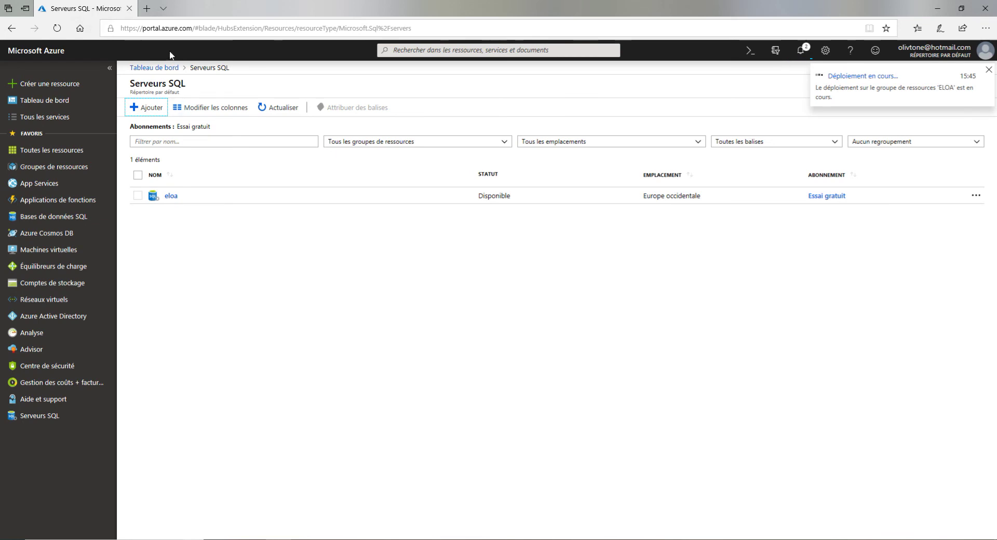
Refresh the SQL servers list, dismiss the credit notification, and open eloa2
left_click(57, 28)
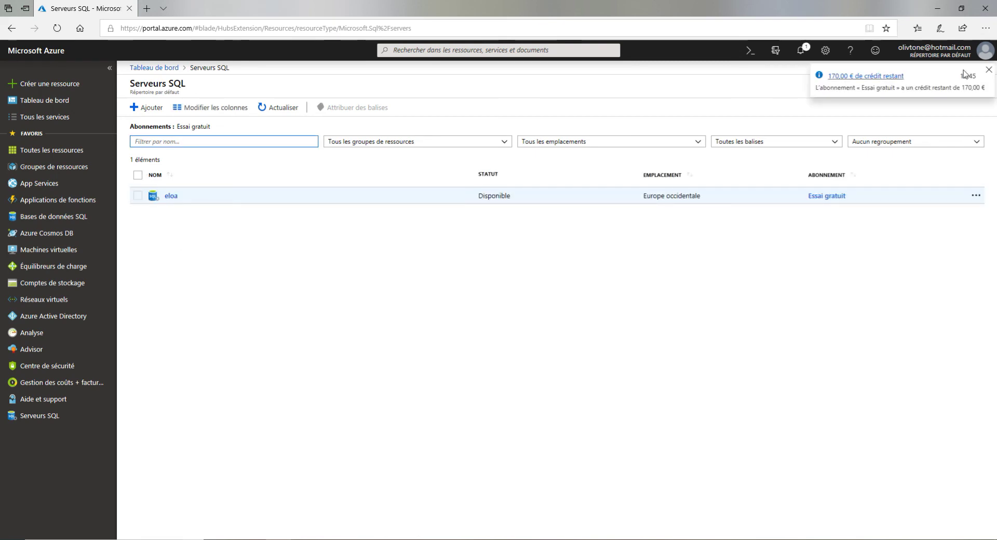
left_click(988, 71)
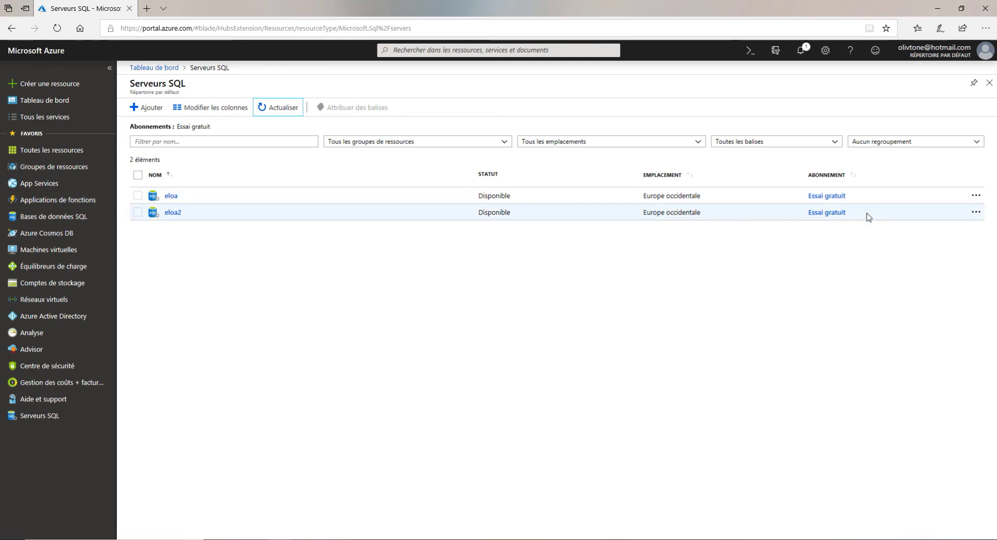
left_click(172, 216)
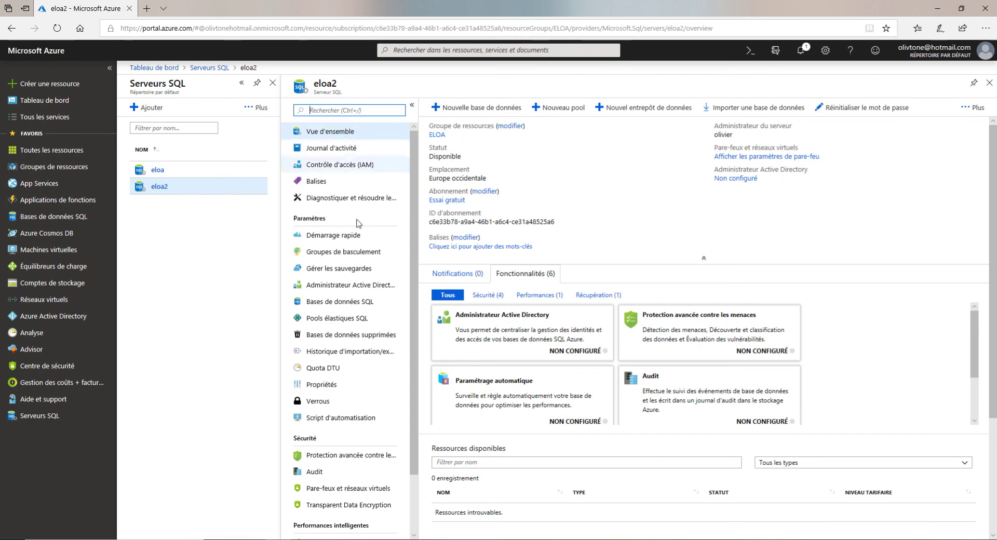
Scroll through the eloa2 overview to review its status, location and unconfigured features
scroll(376, 312, "down", 1)
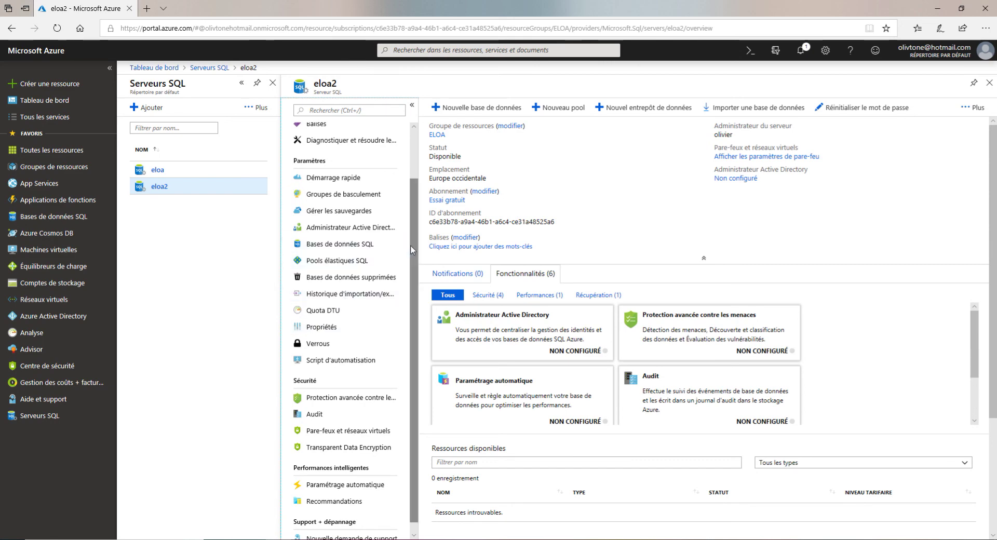
scroll(410, 245, "up", 1)
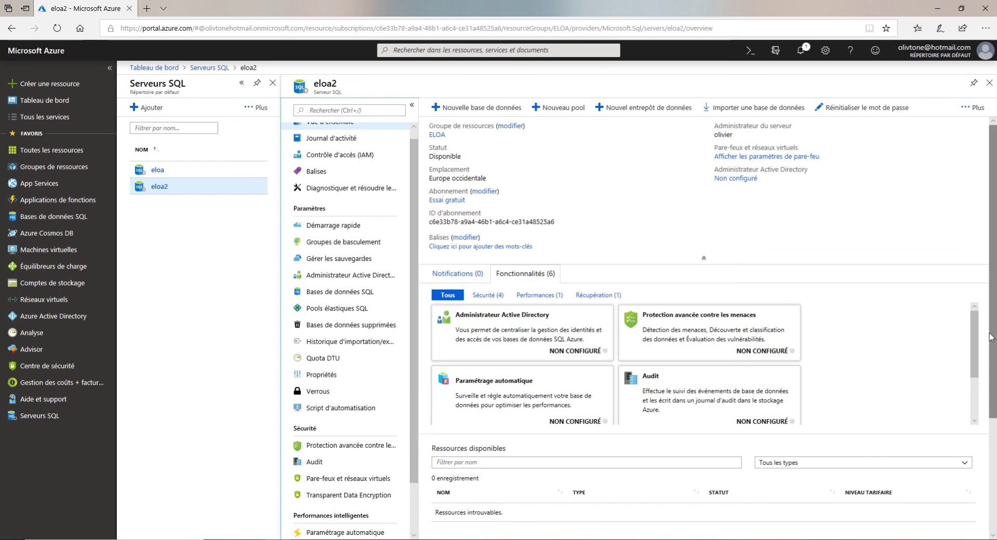
scroll(993, 319, "down", 1)
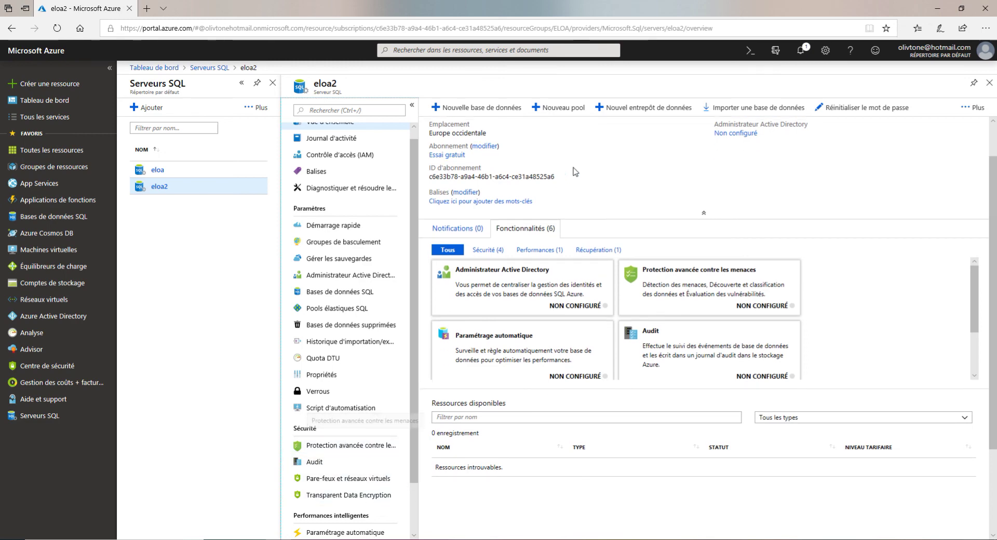
scroll(742, 263, "up", 1)
scroll(741, 261, "up", 1)
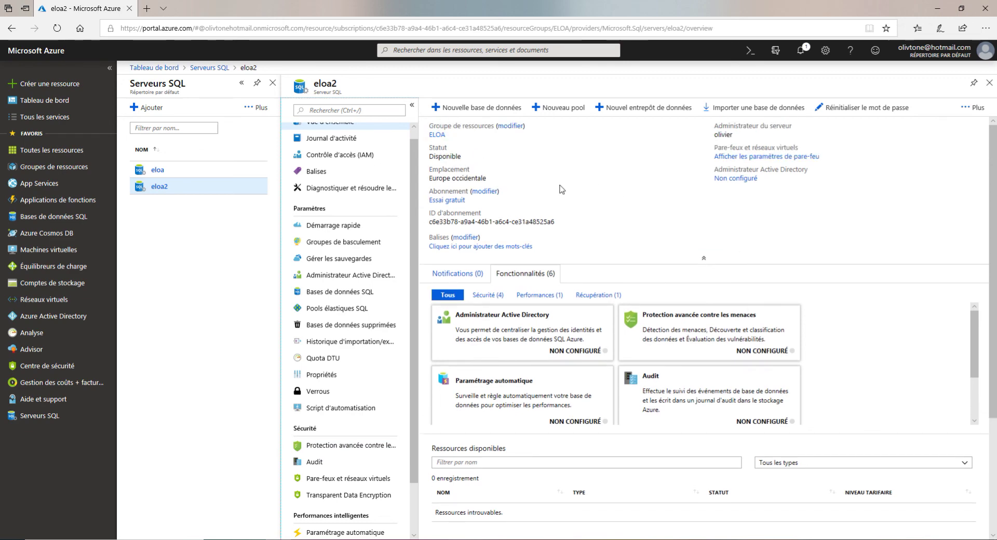